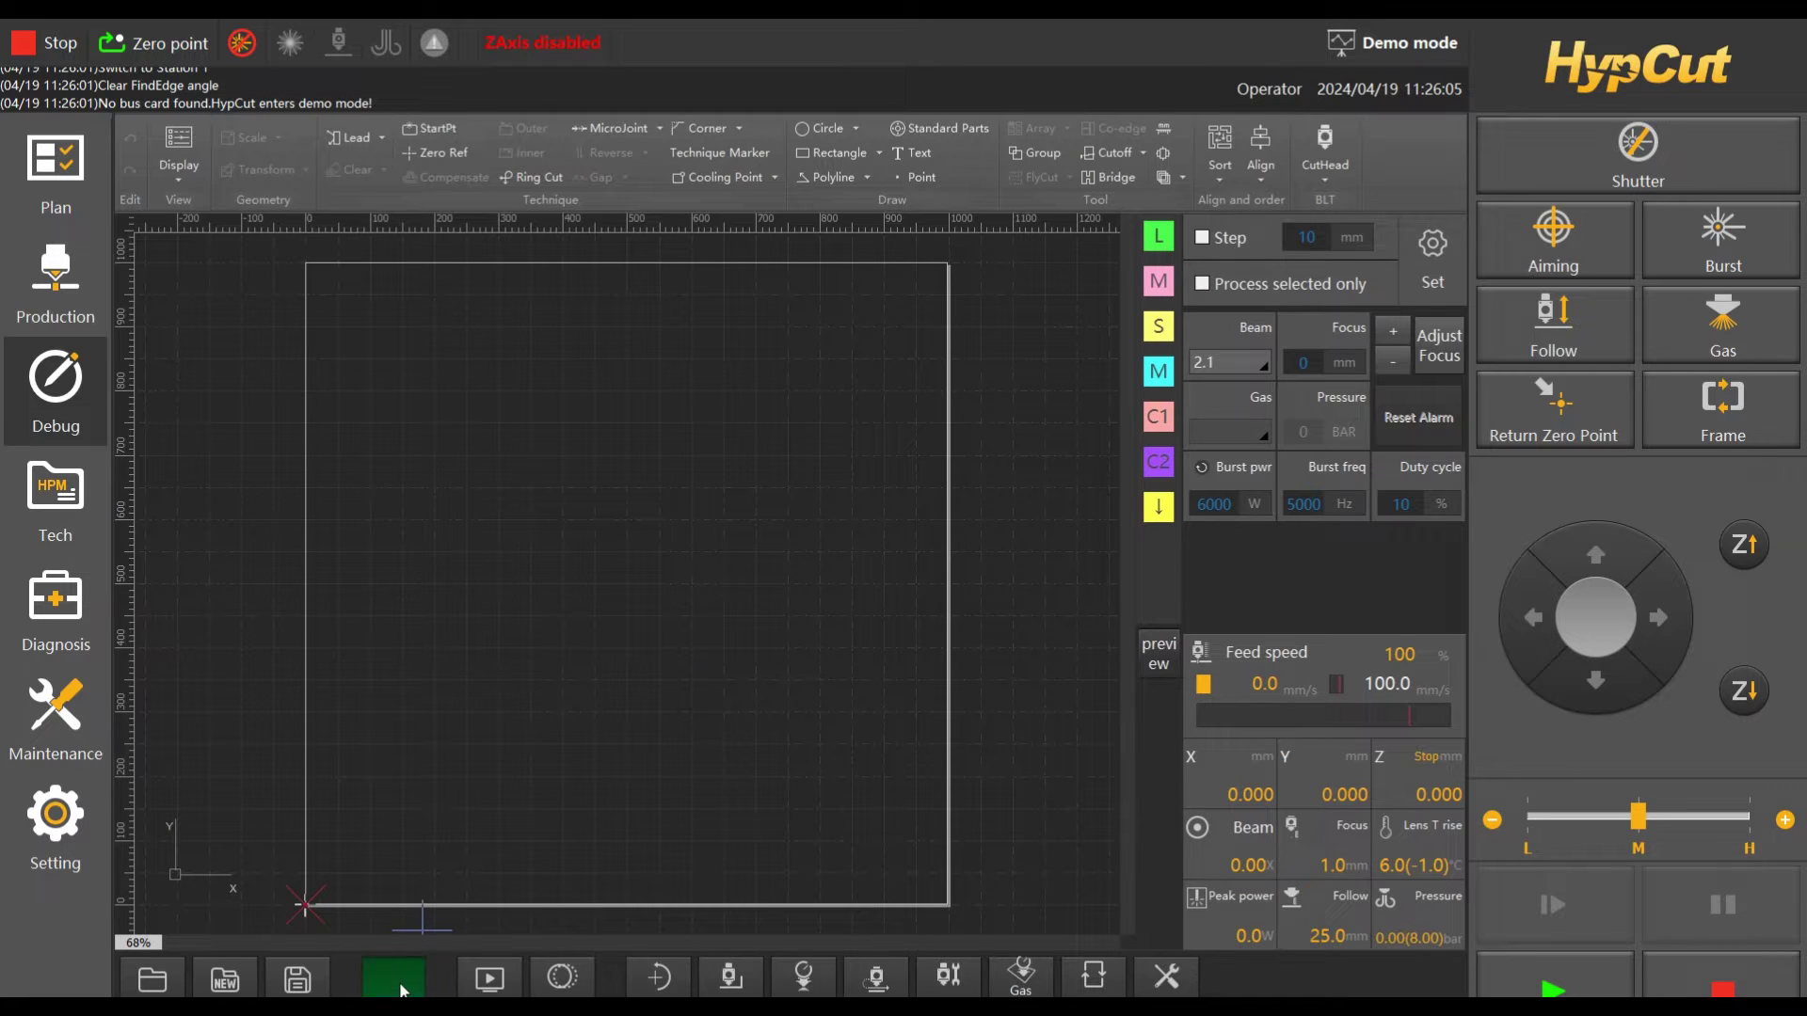
# Open the part's cutting technique and review its Smart pierce and Pierce Parameter settings.
pyautogui.doubleClick(768, 658)
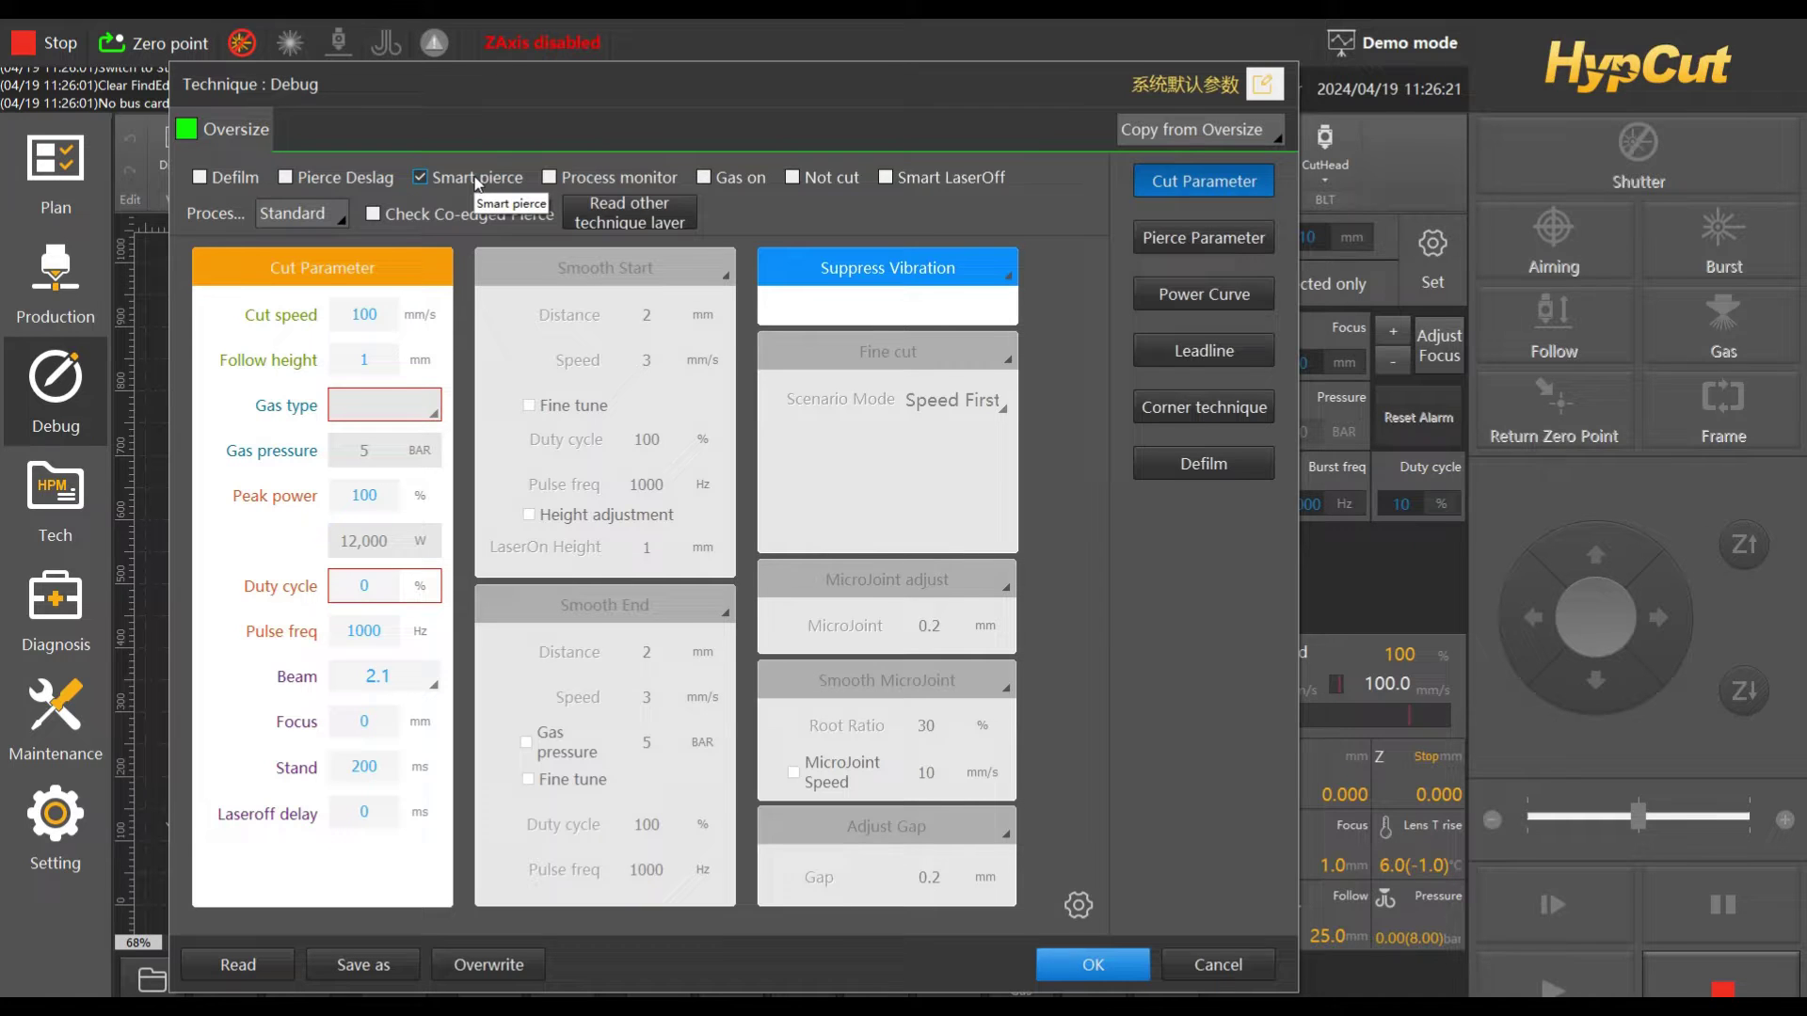
pyautogui.click(1198, 244)
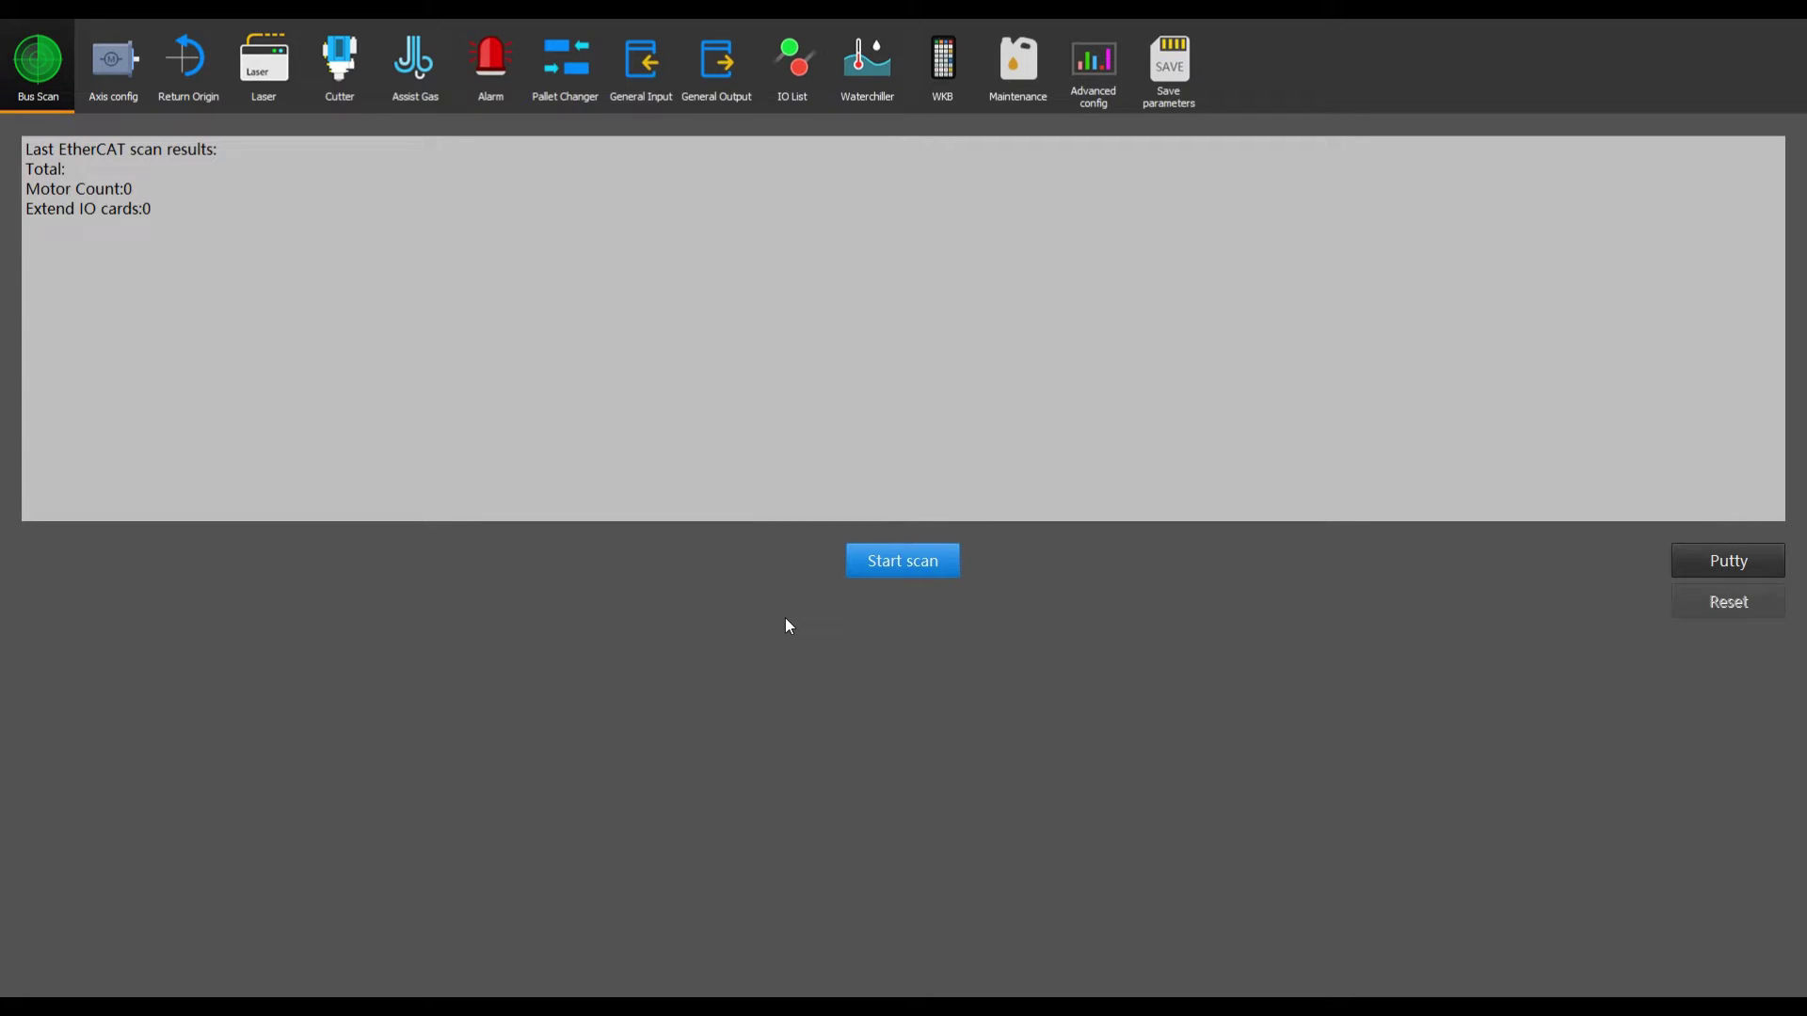
# Select BLT6 series as the cutting head on the Cutter configuration page.
pyautogui.click(340, 68)
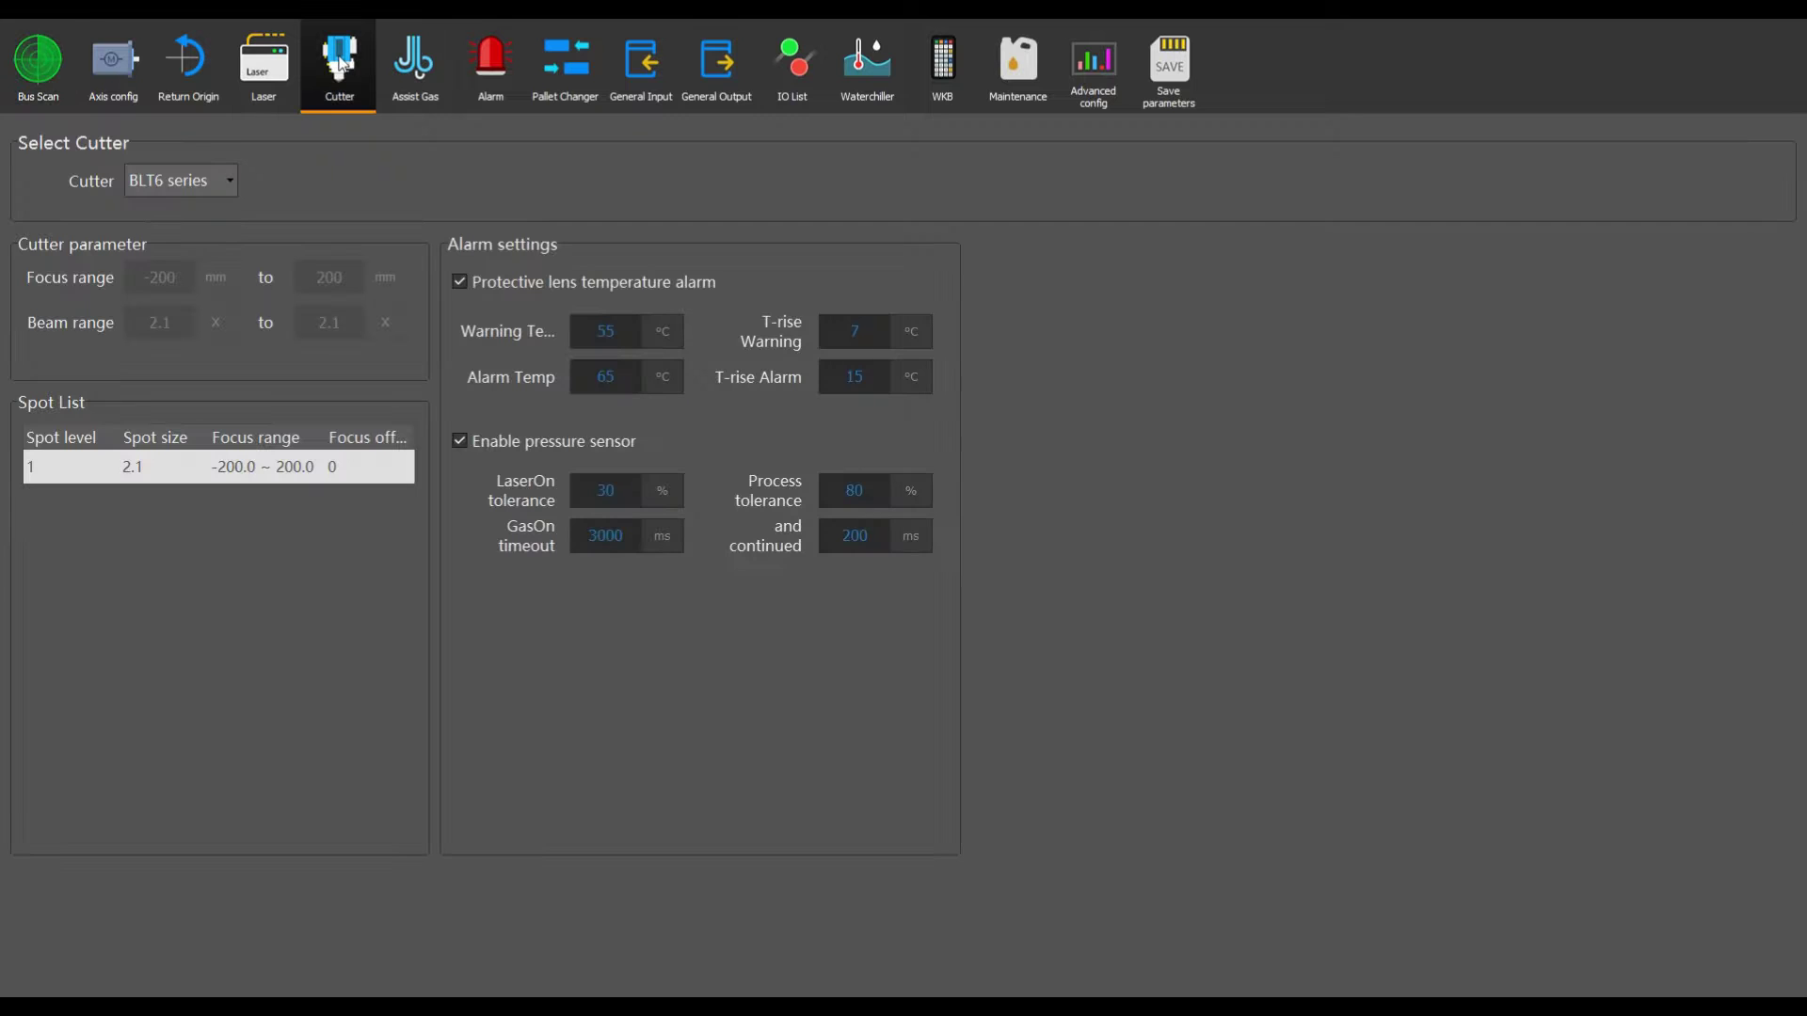
pyautogui.click(224, 178)
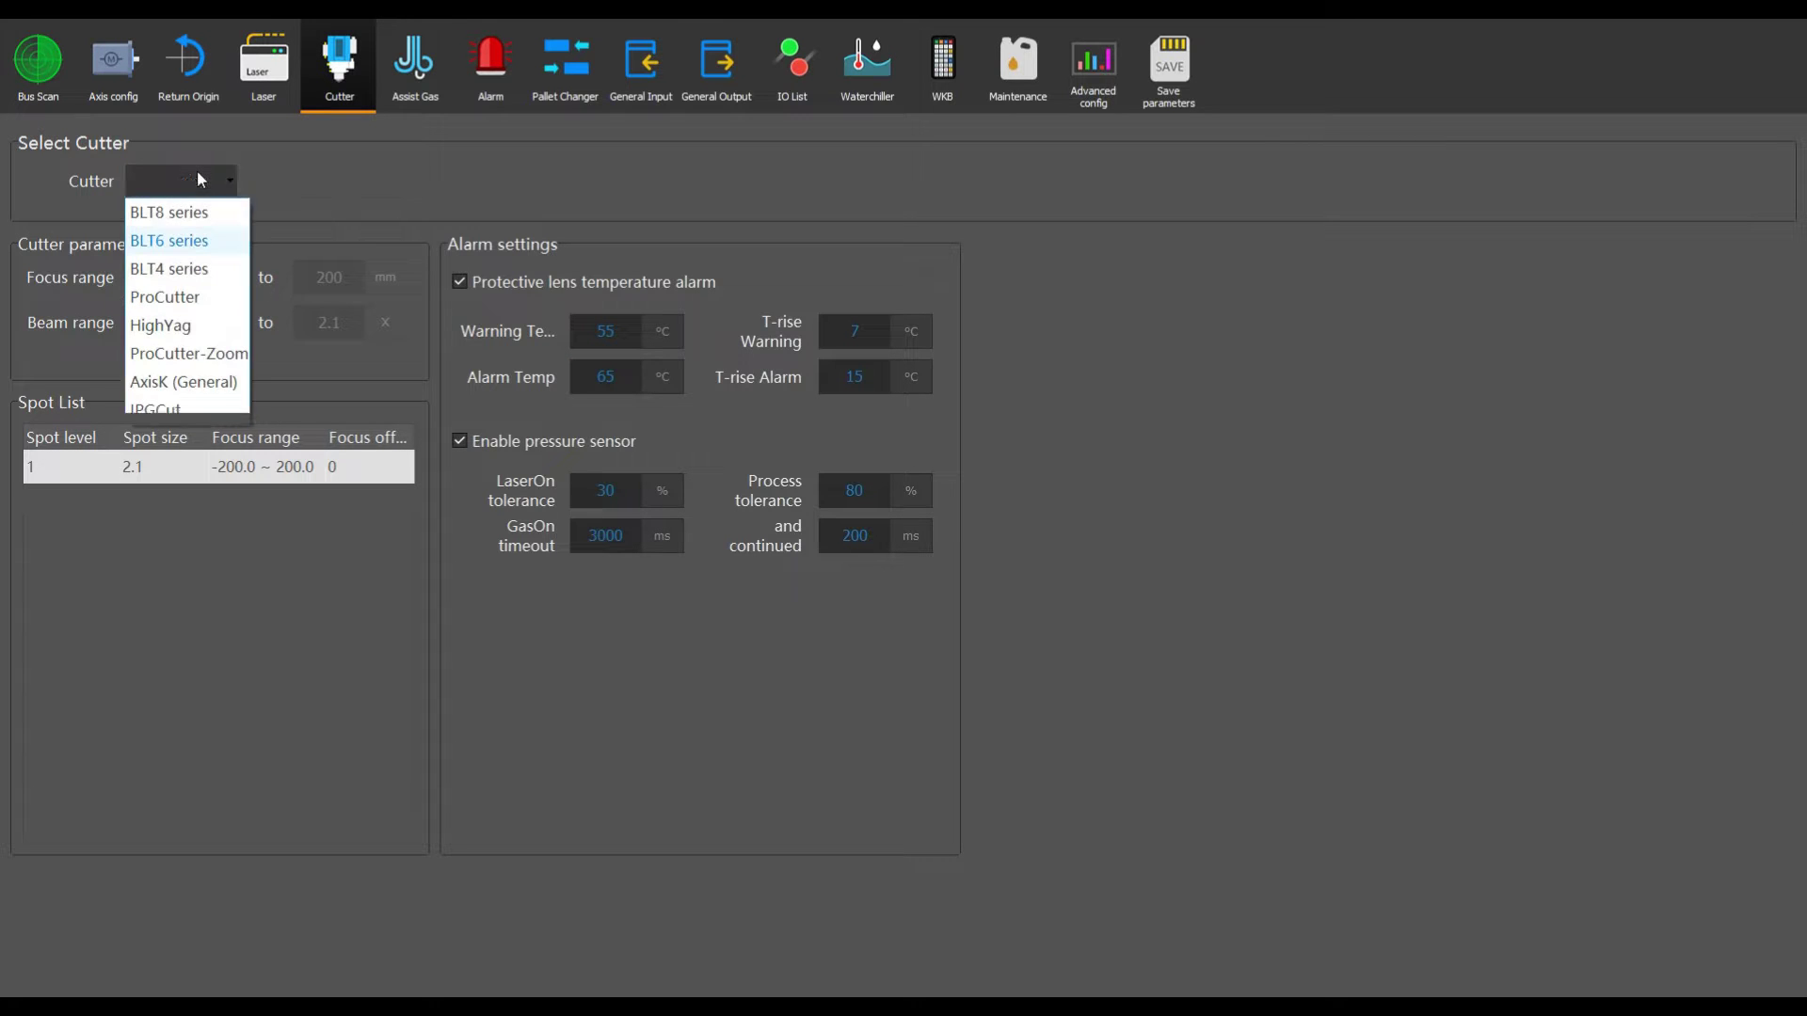
pyautogui.click(169, 250)
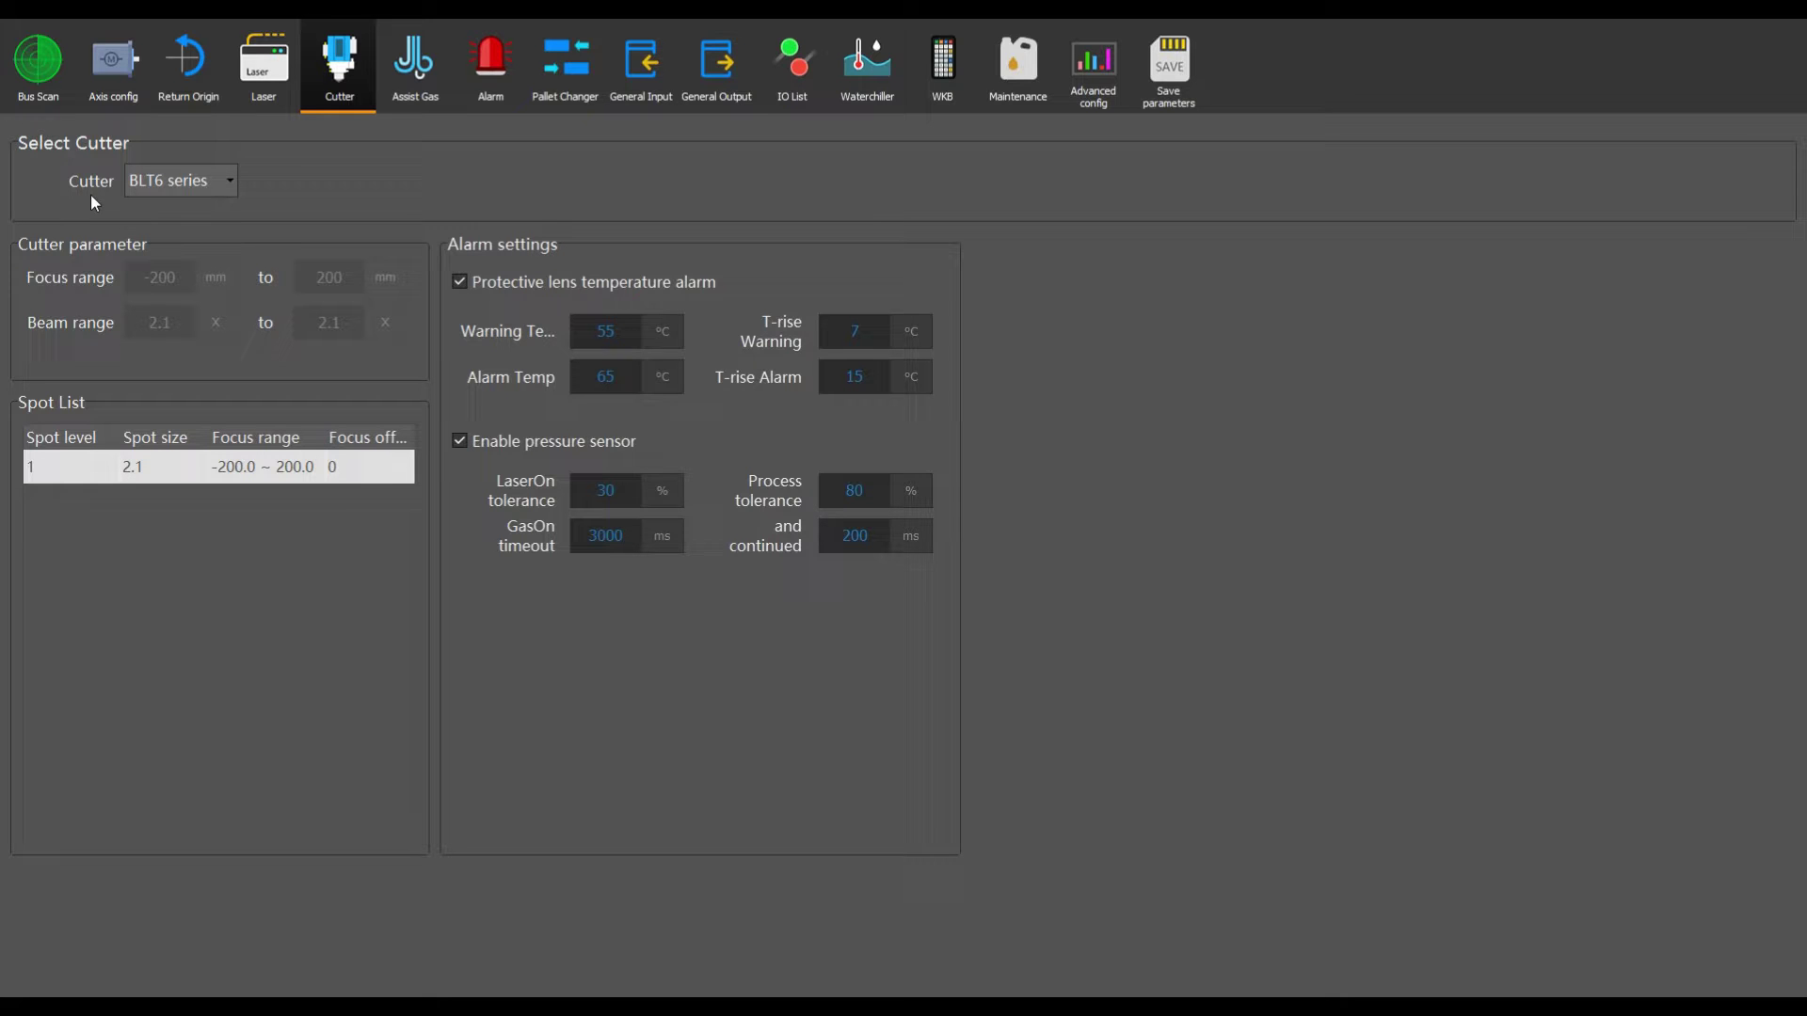